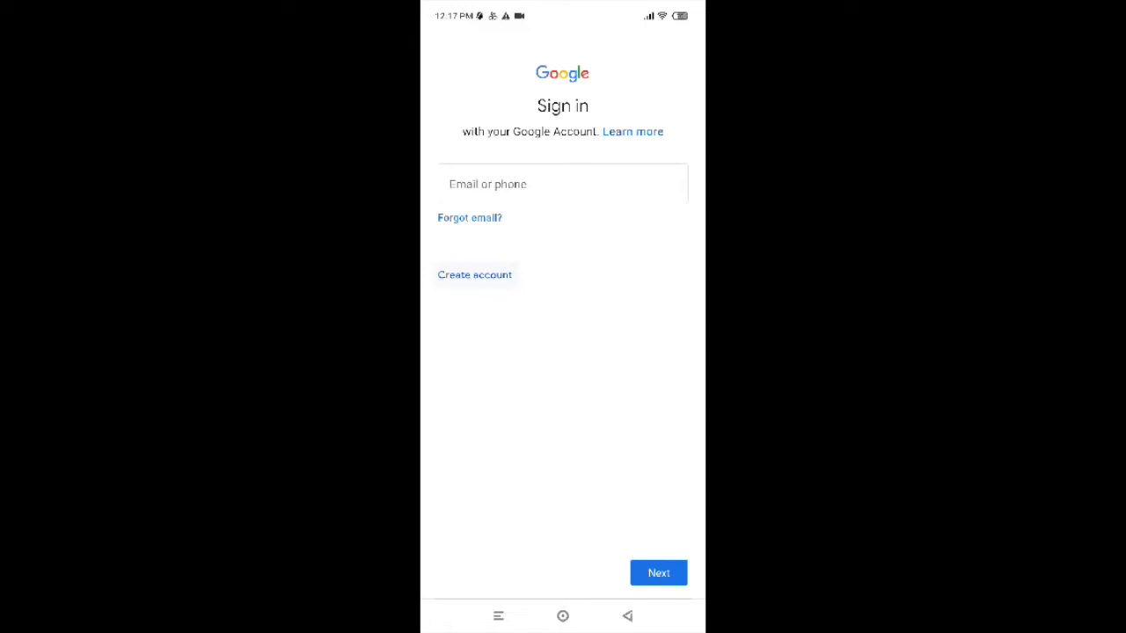
# Start a new Google account for personal use and select the First name field
pyautogui.click(474, 274)
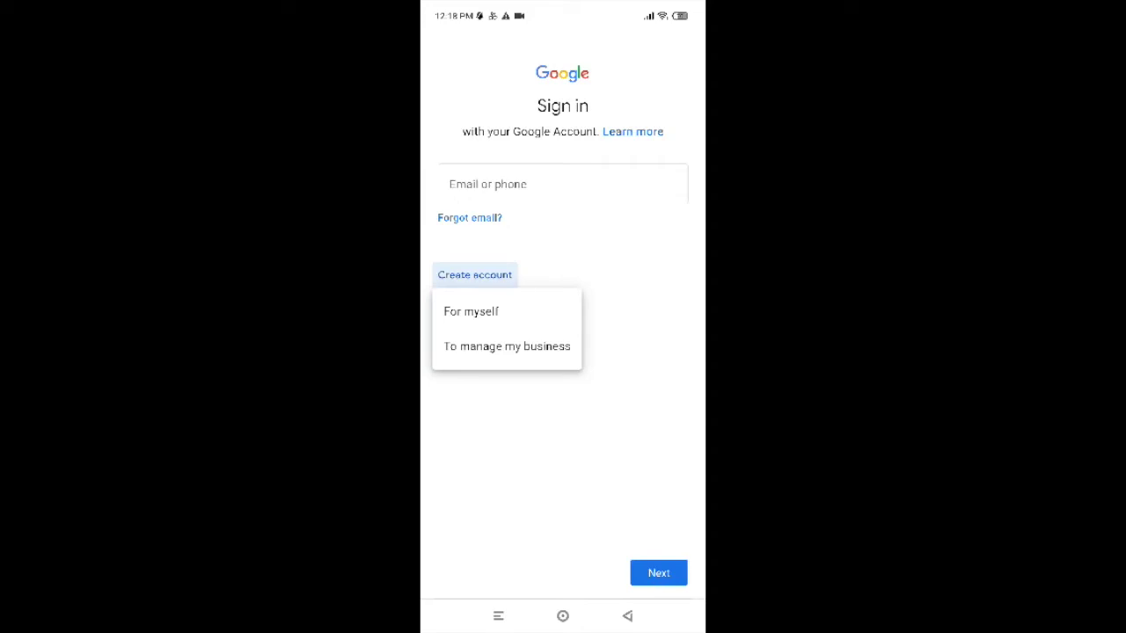
pyautogui.click(471, 312)
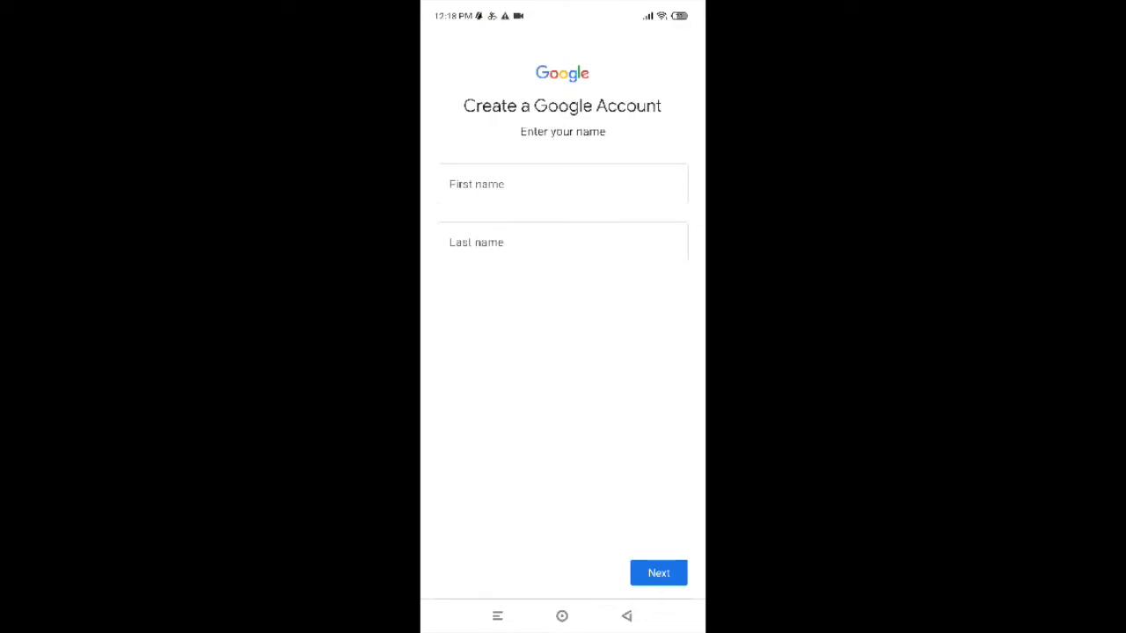
pyautogui.click(563, 183)
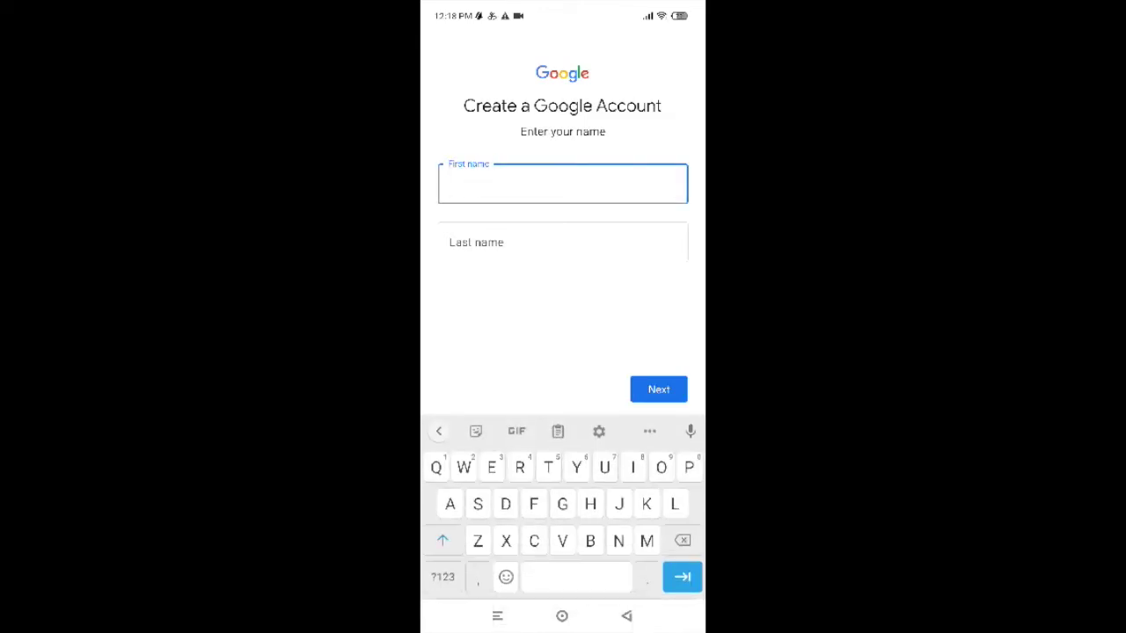
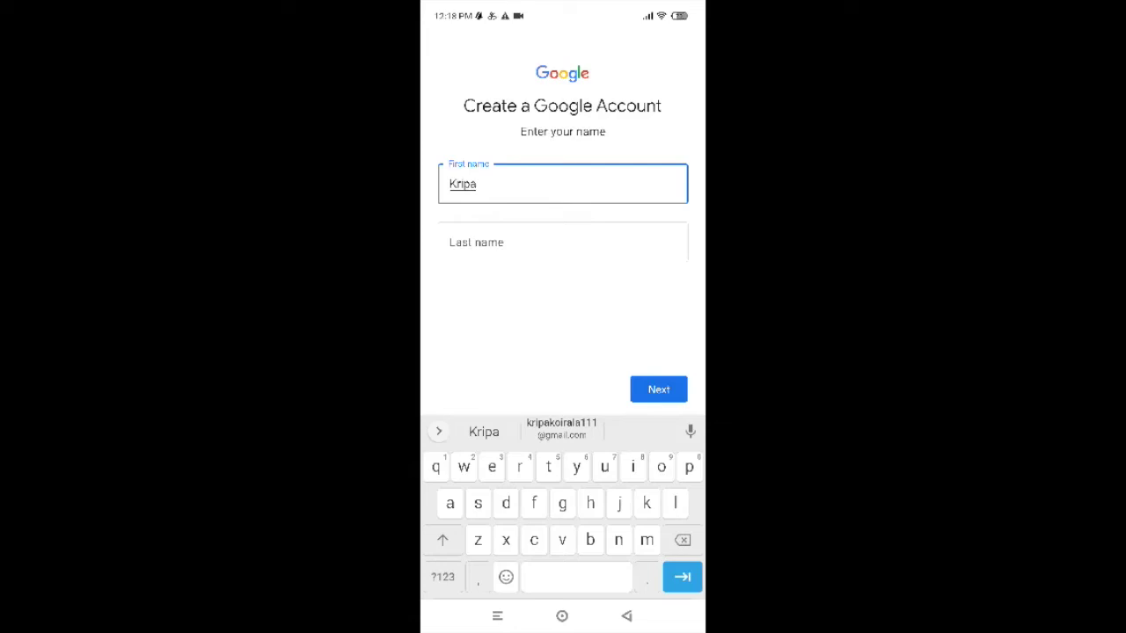
# Enter the account holder's first and last name and submit them
pyautogui.press('Tab')
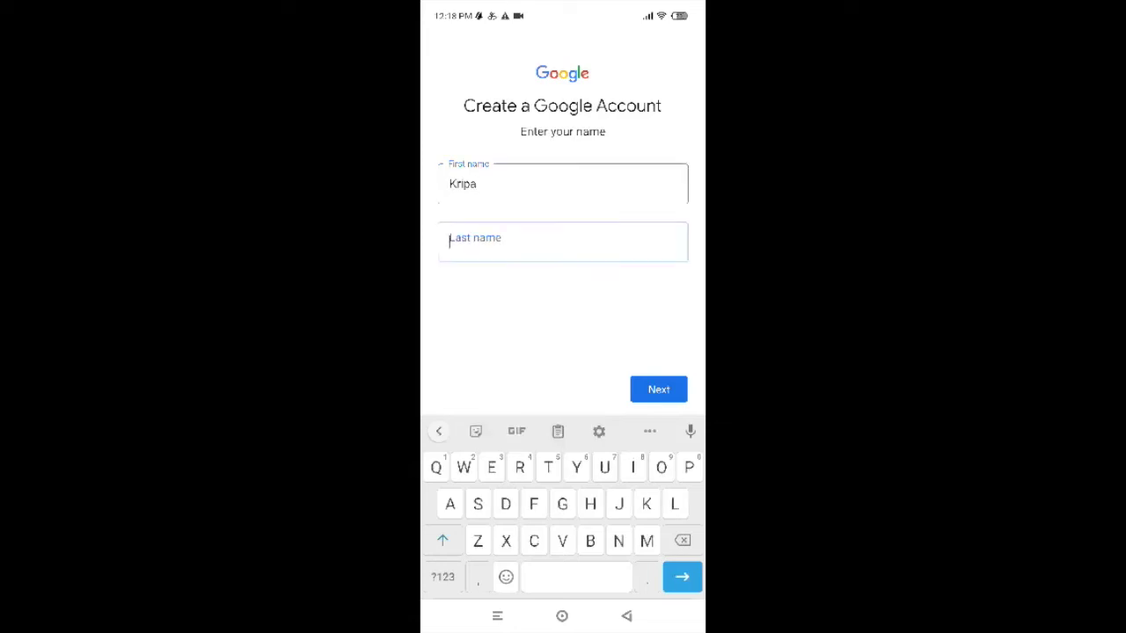
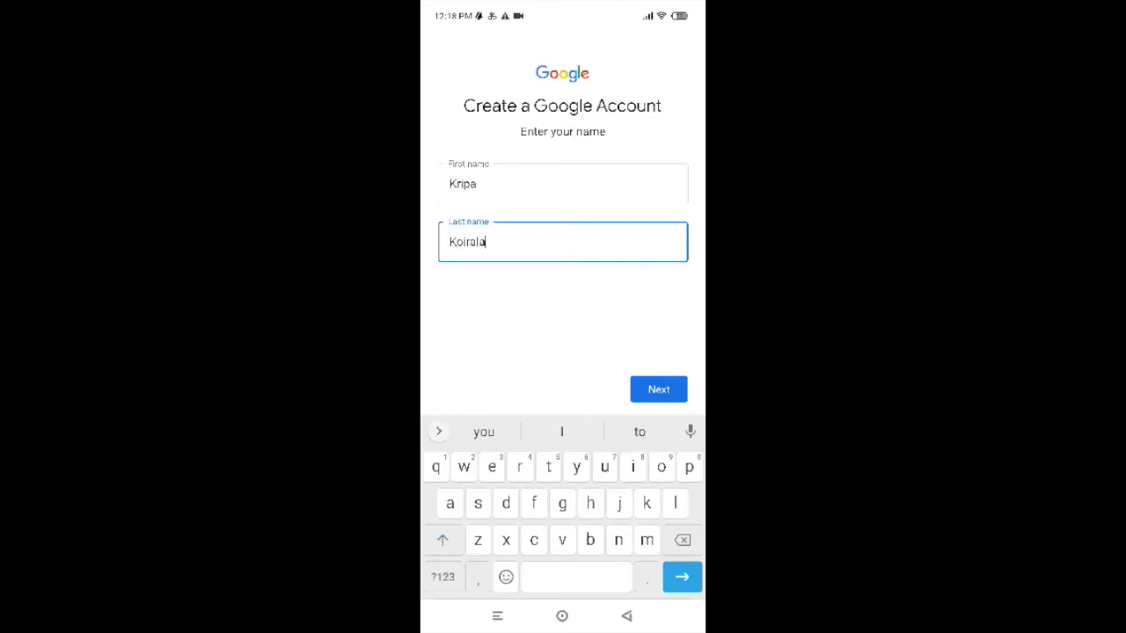
pyautogui.press('Return')
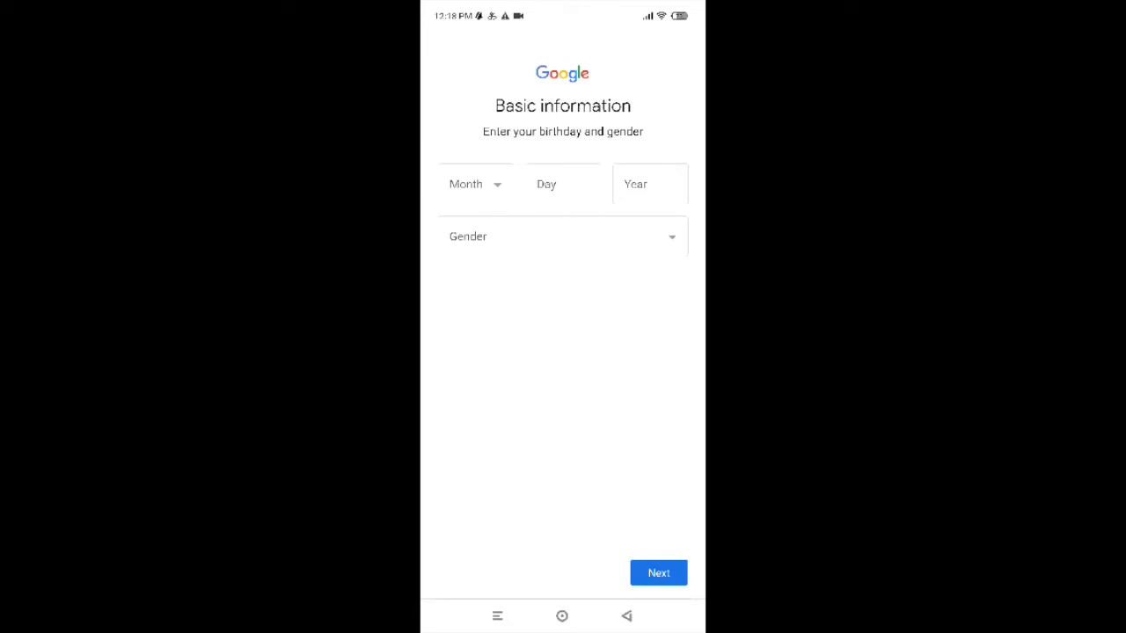
# Set the birthday to August 29, 2005 and gender to Female, then submit
pyautogui.click(475, 184)
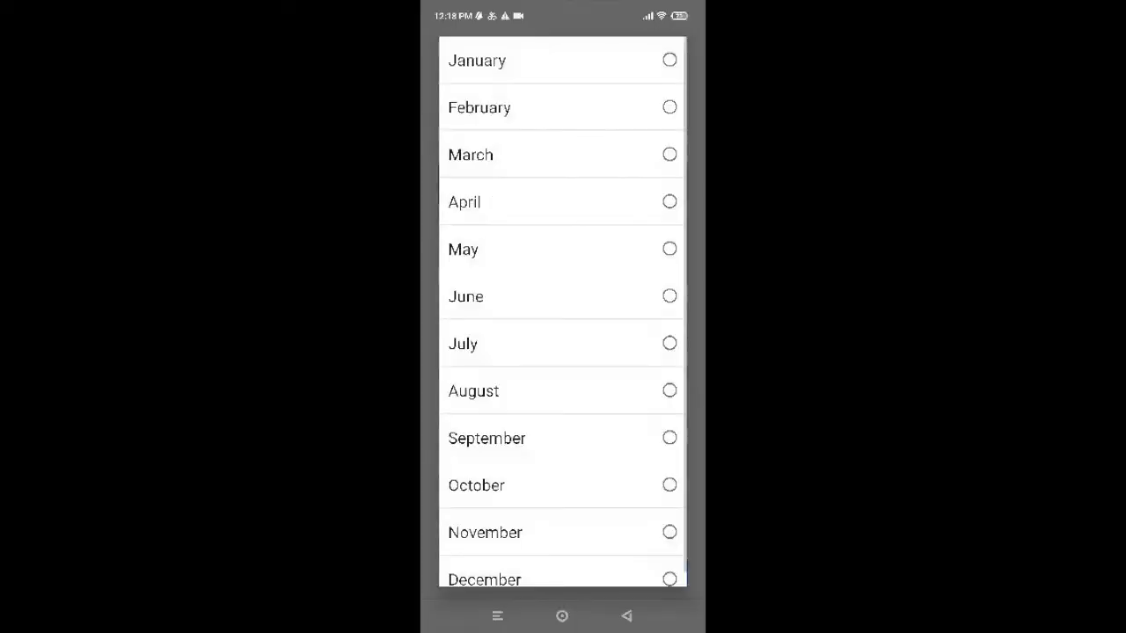
pyautogui.click(493, 391)
pyautogui.click(563, 184)
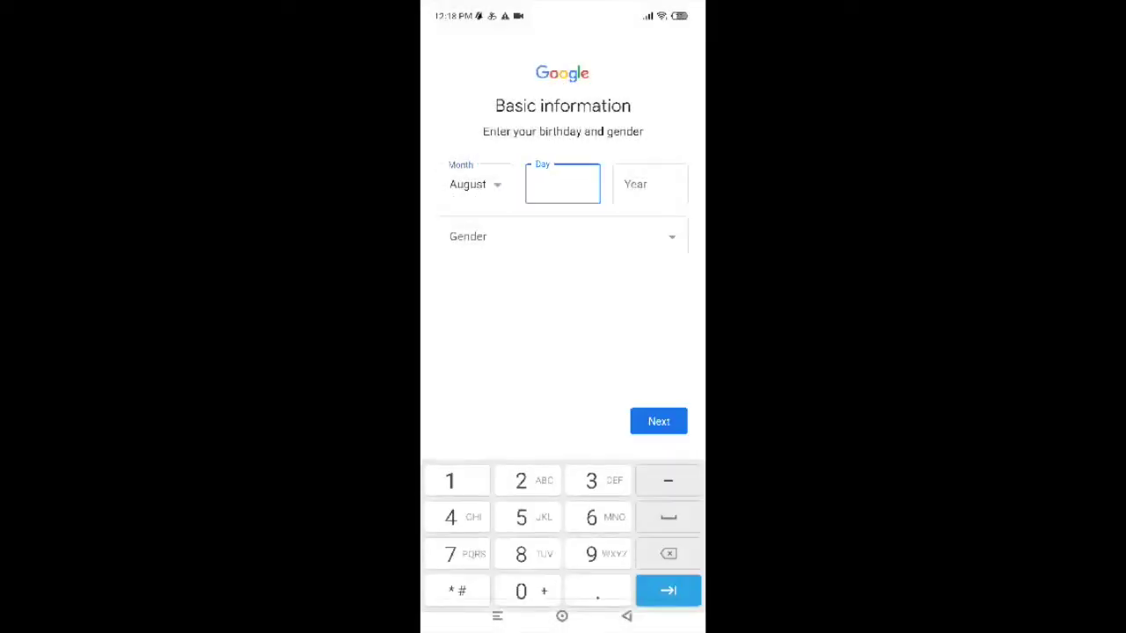
pyautogui.write('2')
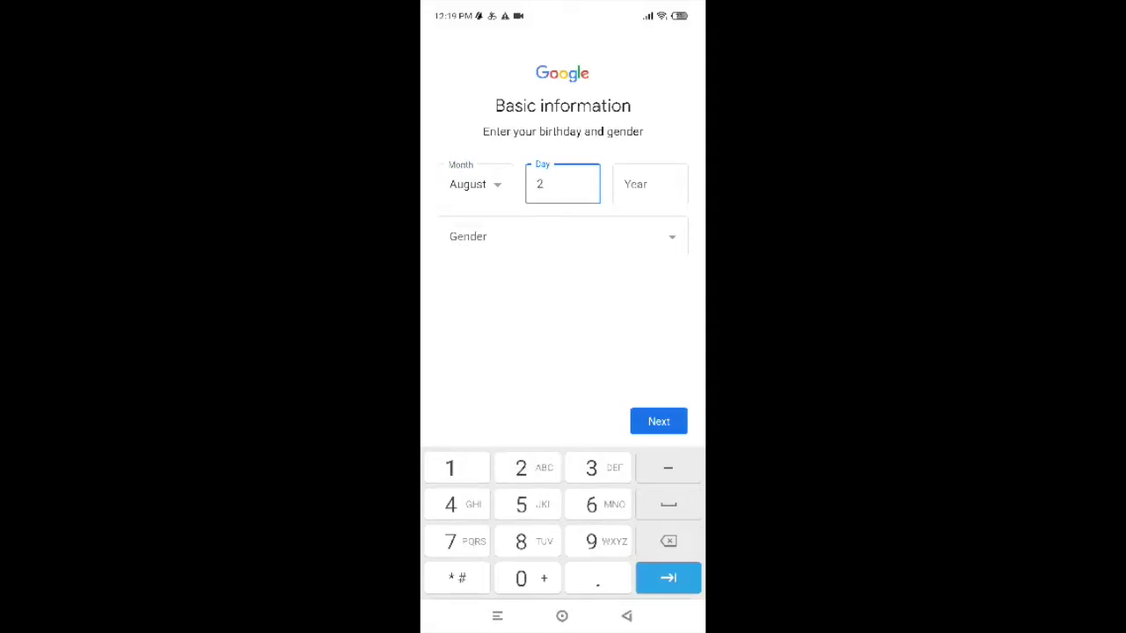
pyautogui.write('9')
pyautogui.press('Tab')
pyautogui.write('2005')
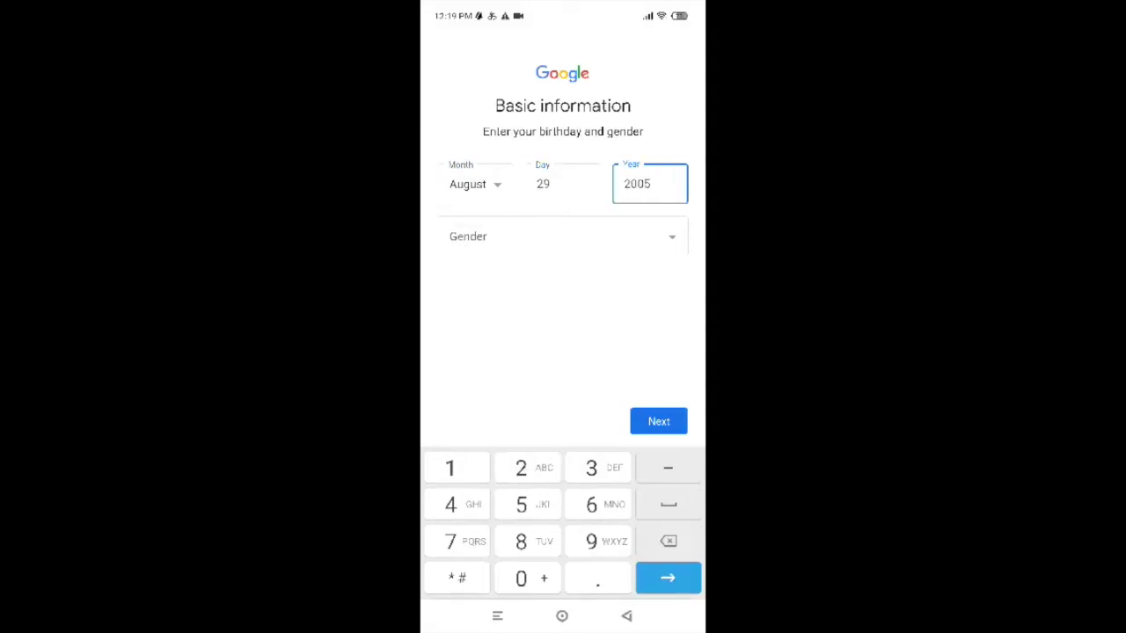
pyautogui.press('Tab')
pyautogui.click(474, 241)
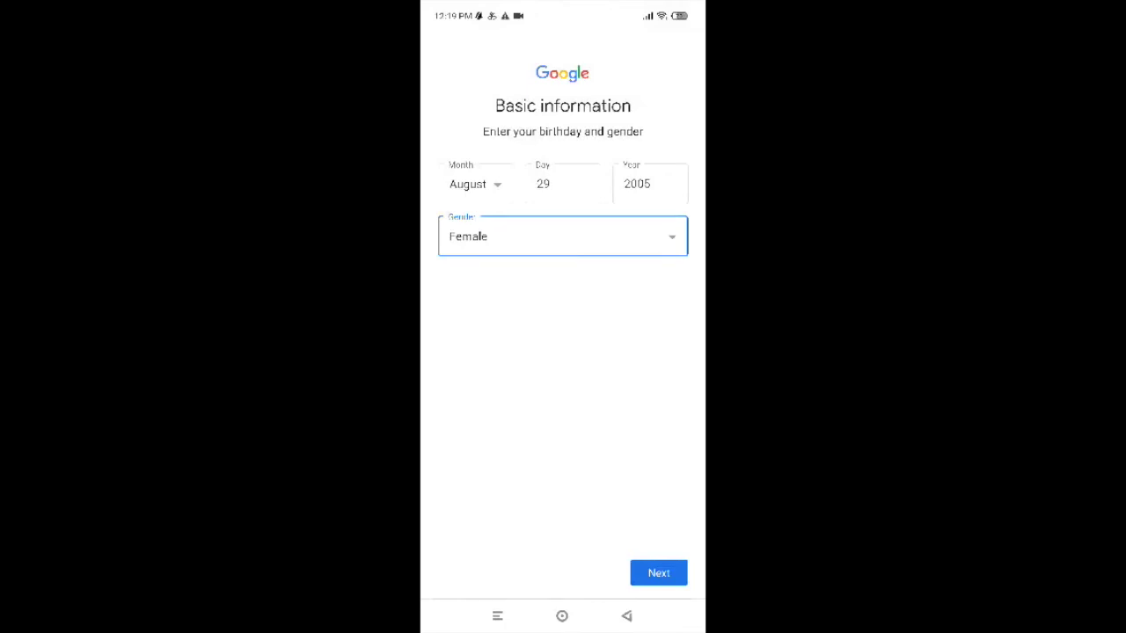
pyautogui.click(658, 573)
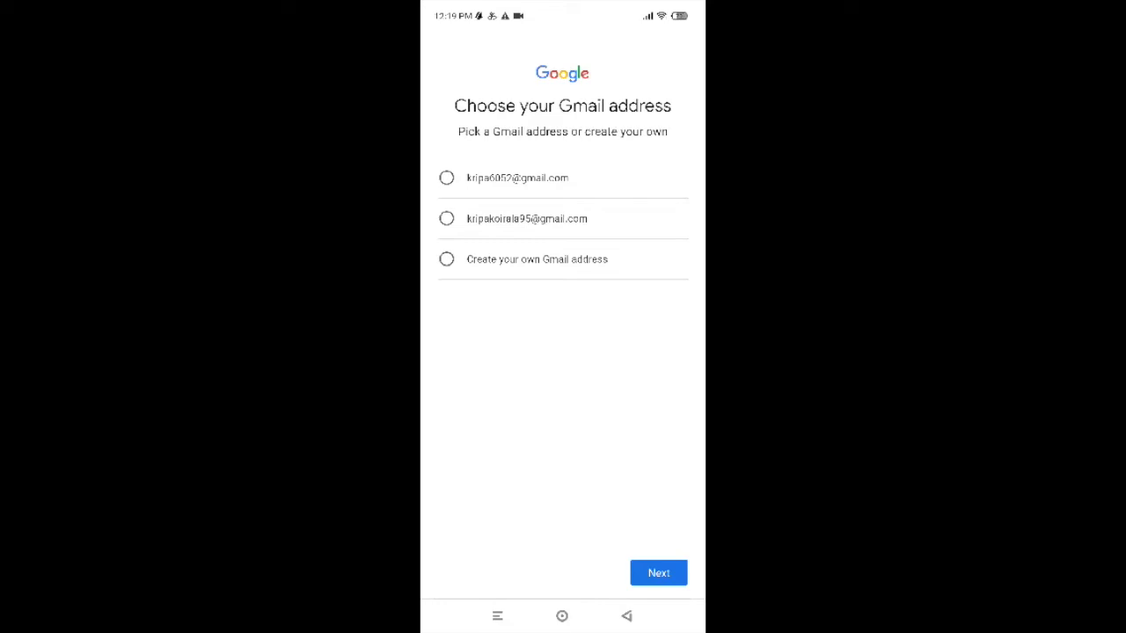
# Choose a custom Gmail address ending in a digit and submit it
pyautogui.click(446, 258)
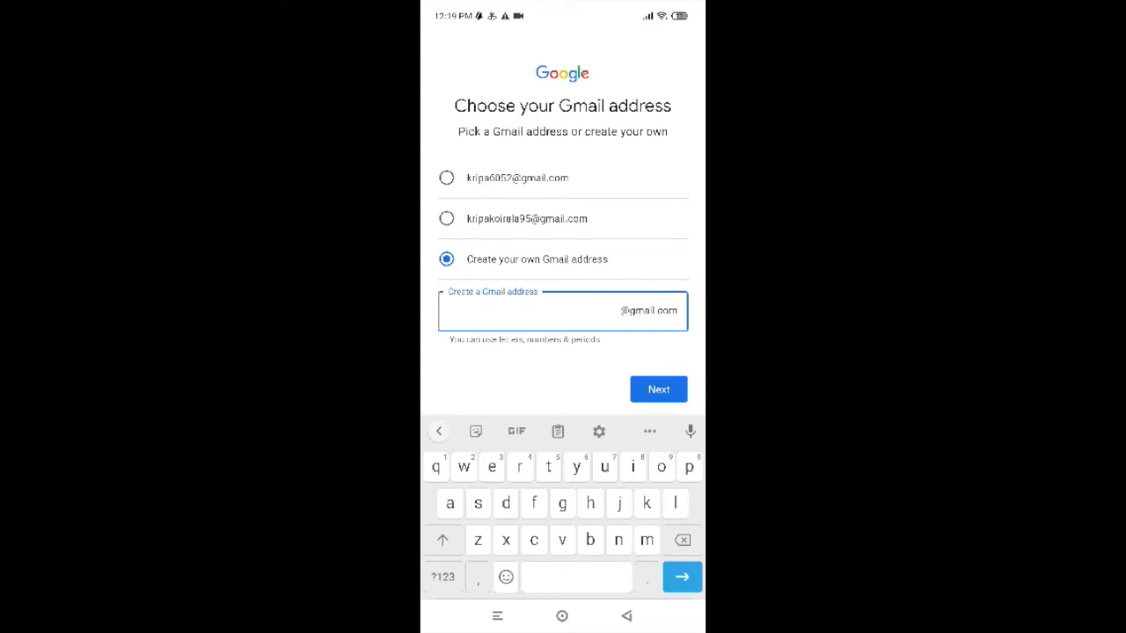
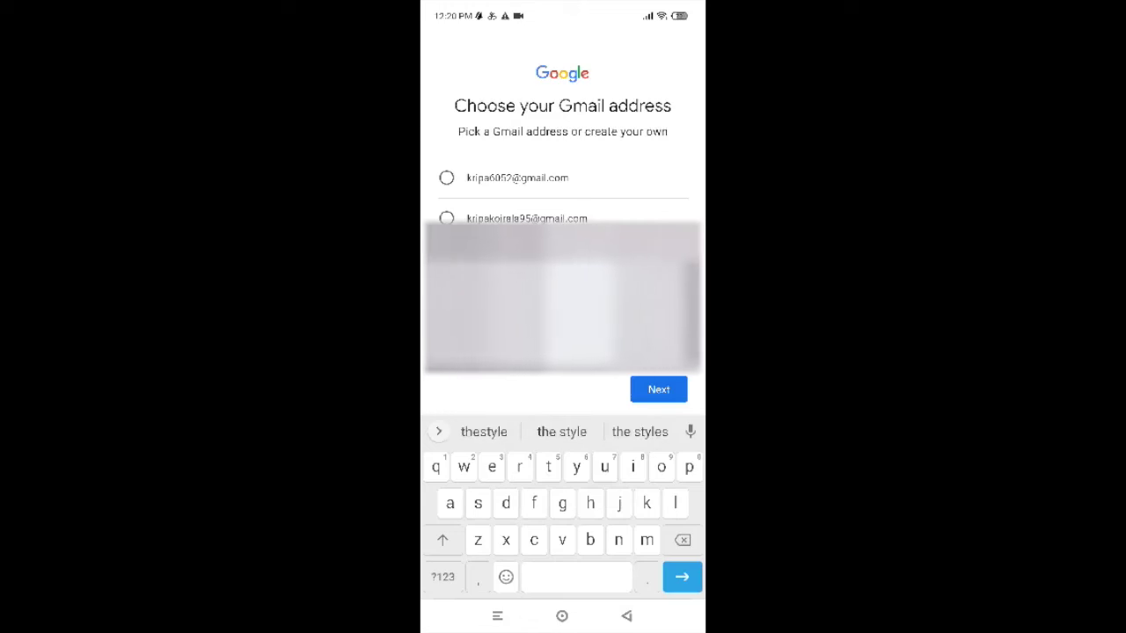
pyautogui.press('Return')
pyautogui.click(562, 334)
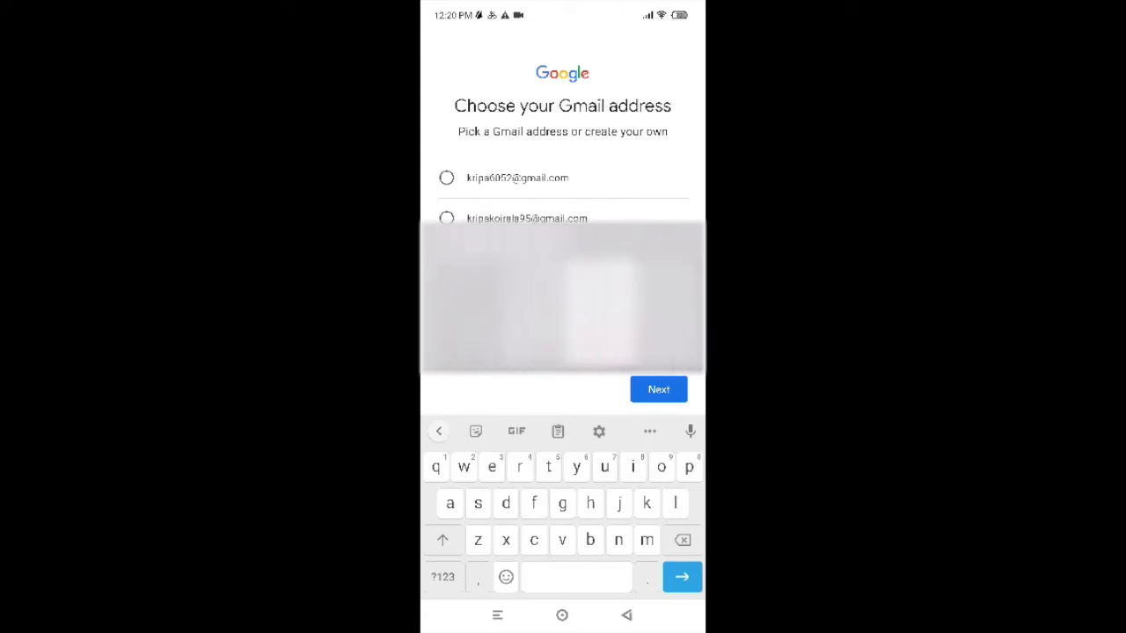
pyautogui.click(442, 577)
pyautogui.write('1')
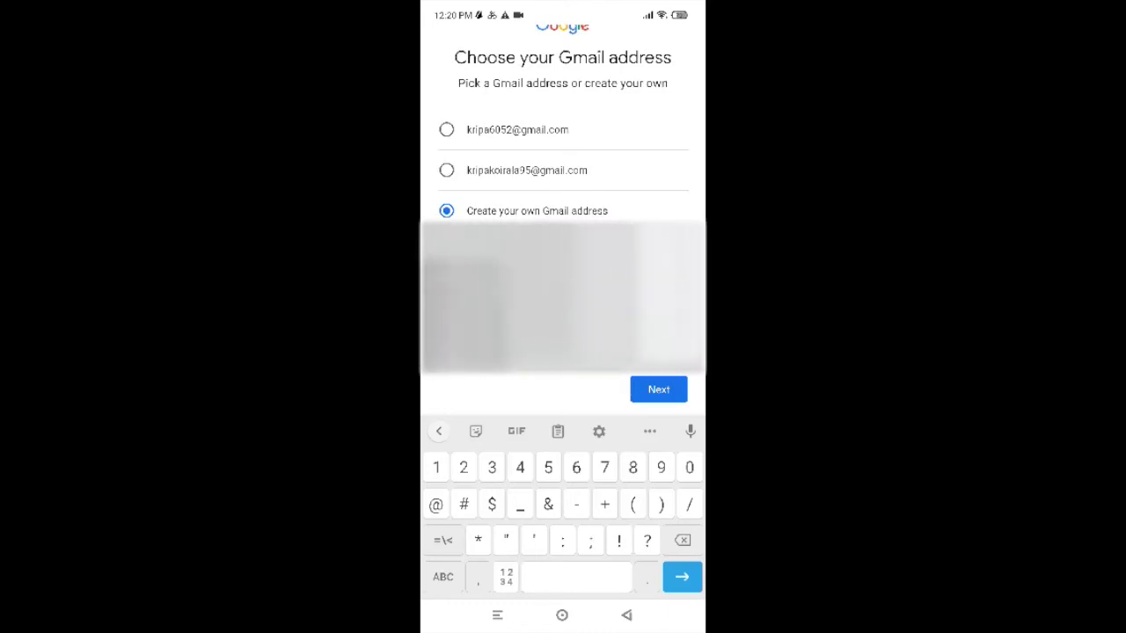
pyautogui.press('Return')
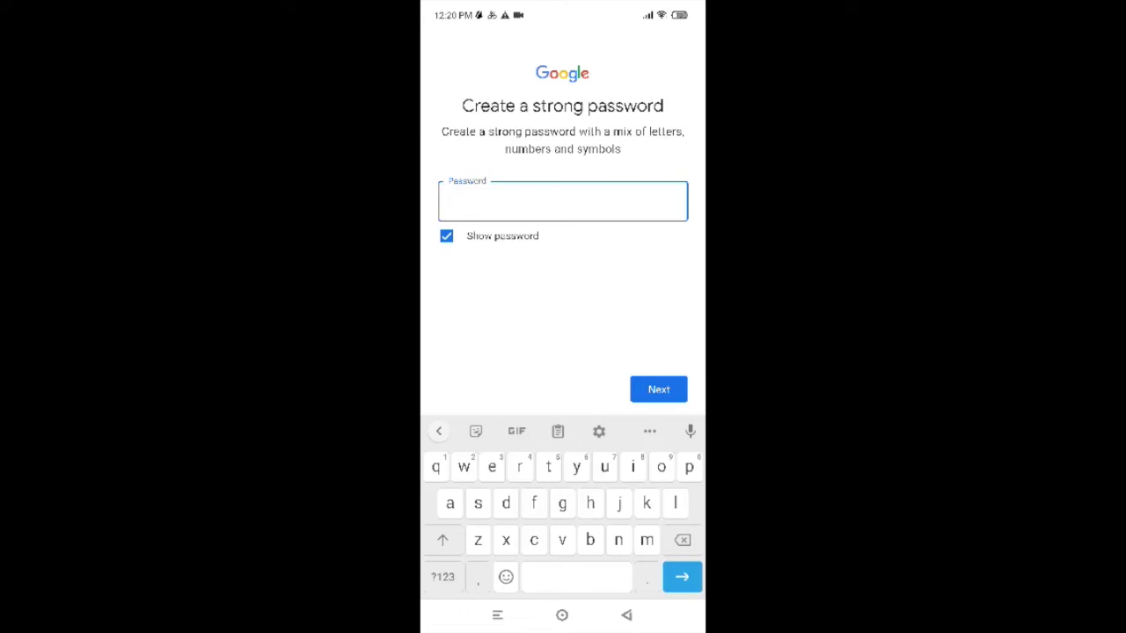
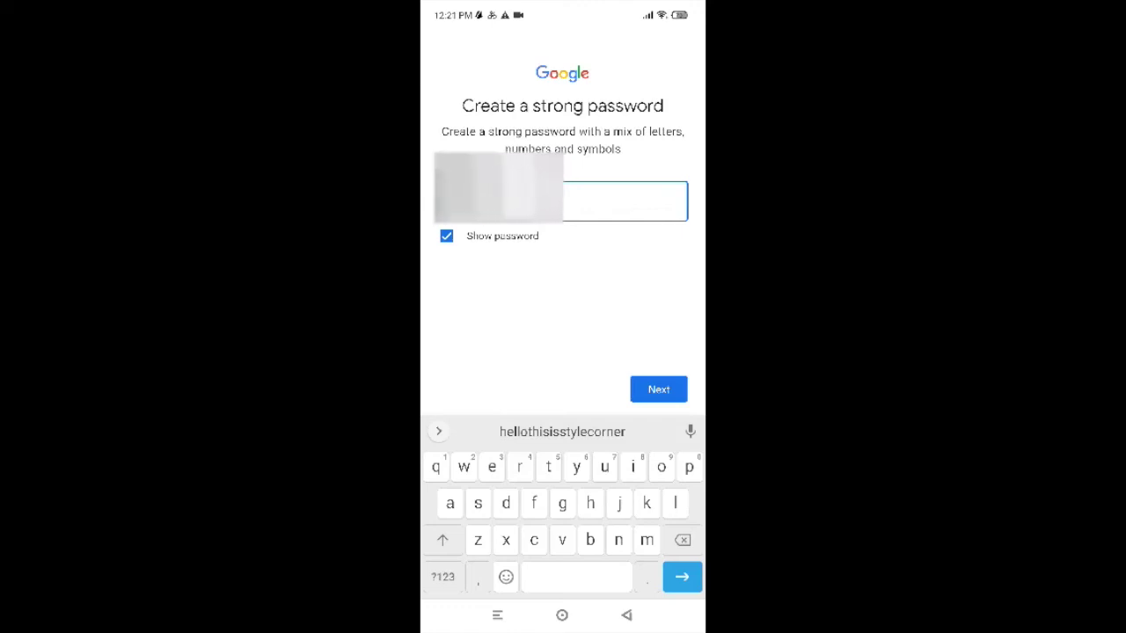
# Enter the account password with Show password unchecked and submit it
pyautogui.click(446, 236)
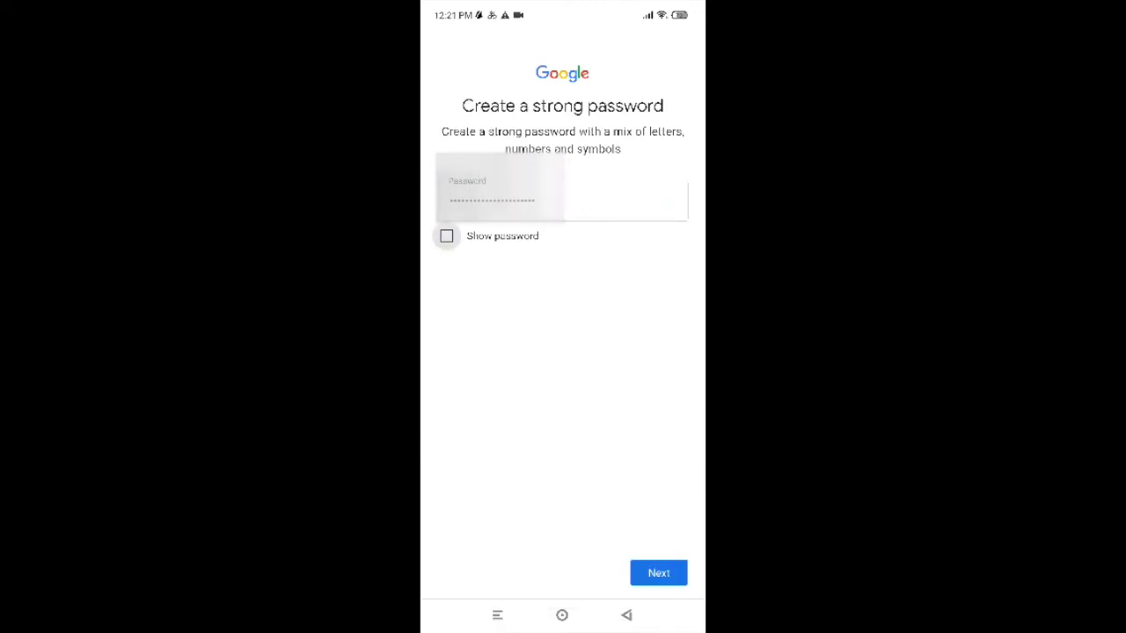
pyautogui.click(657, 572)
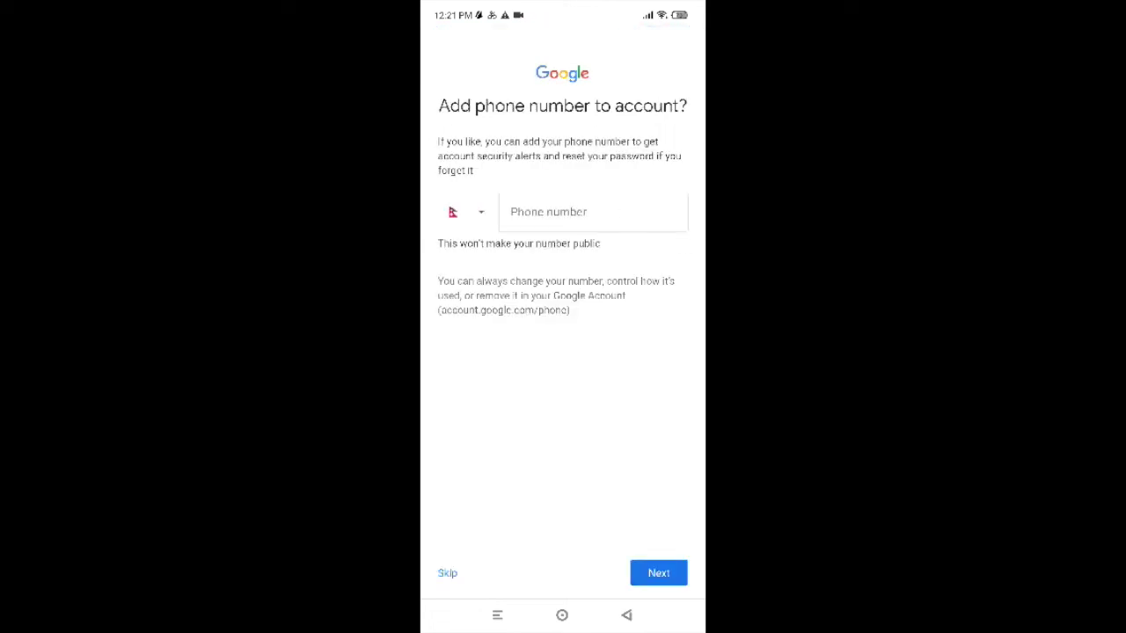
# Skip adding a phone number to reach the account-info review
pyautogui.click(592, 212)
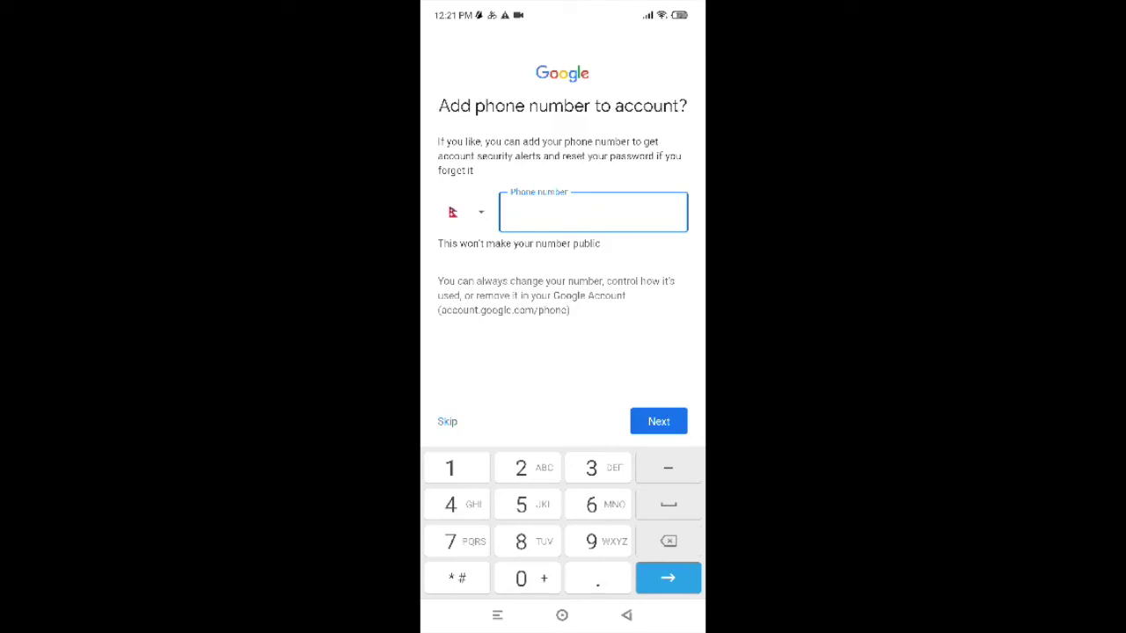
pyautogui.click(447, 422)
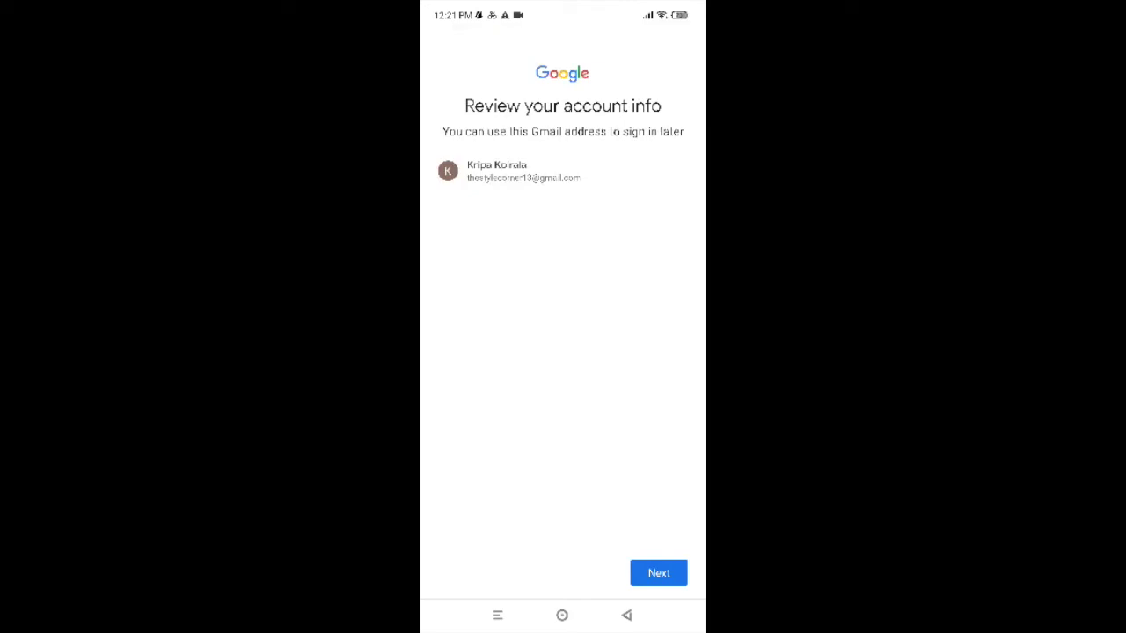
# Confirm the account info and agree to Google's Privacy and Terms
pyautogui.click(657, 572)
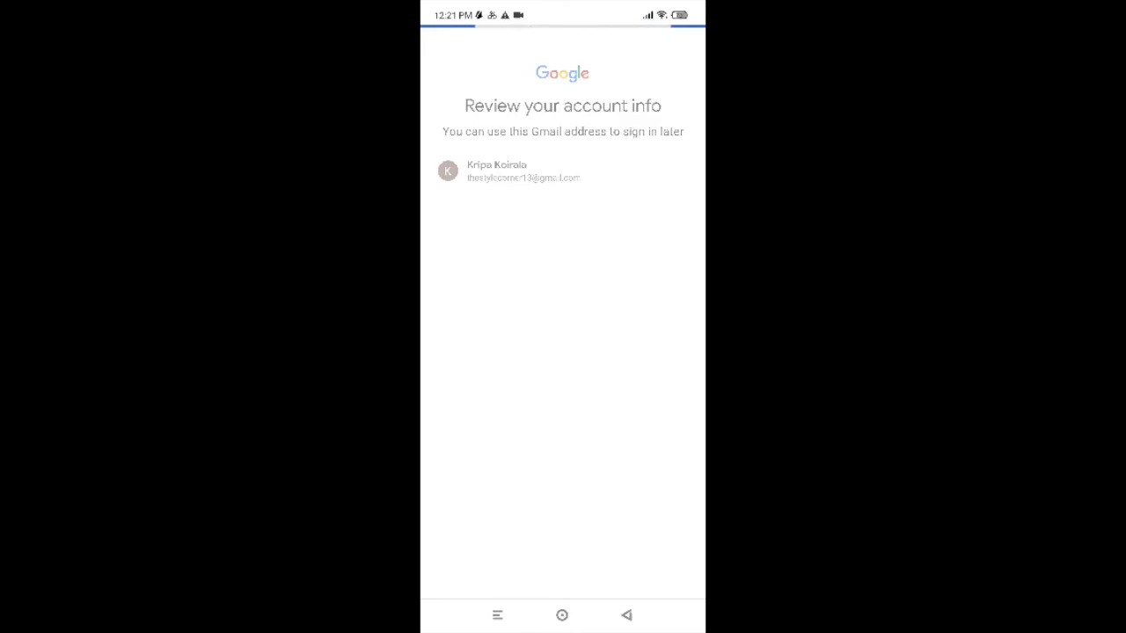
pyautogui.scroll(-10, 562, 352)
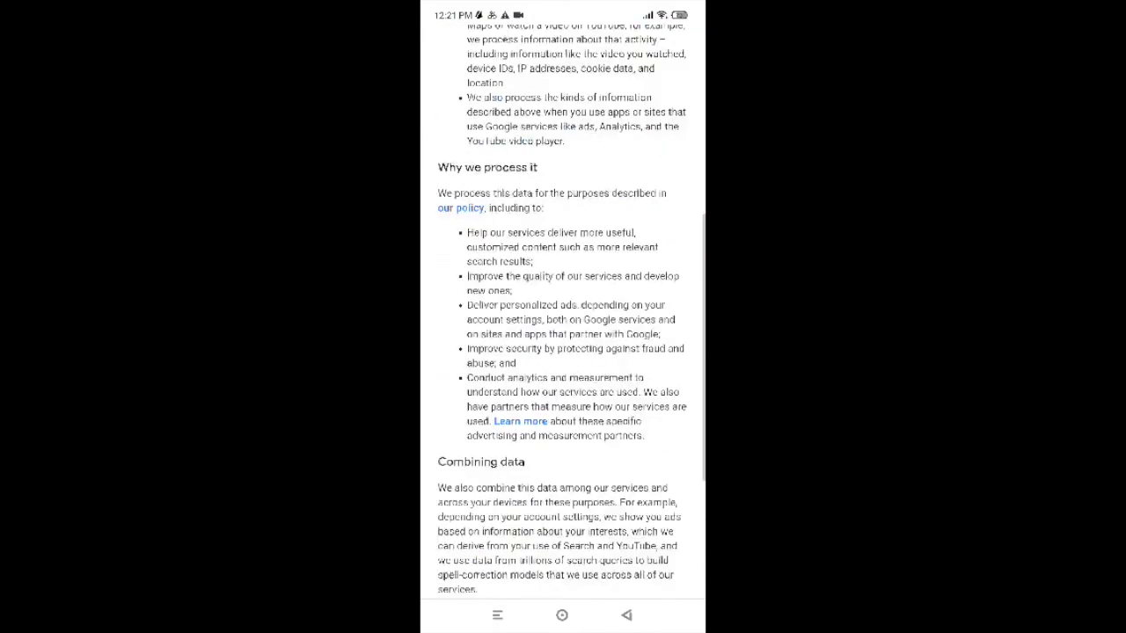
pyautogui.scroll(10, 563, 351)
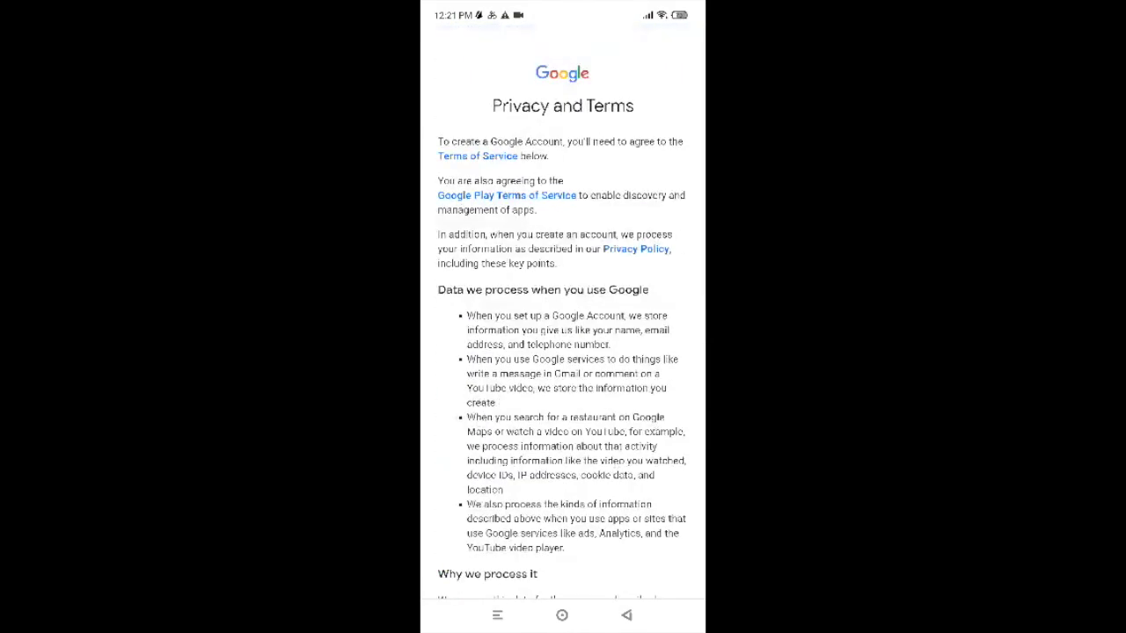
pyautogui.scroll(-10, 563, 352)
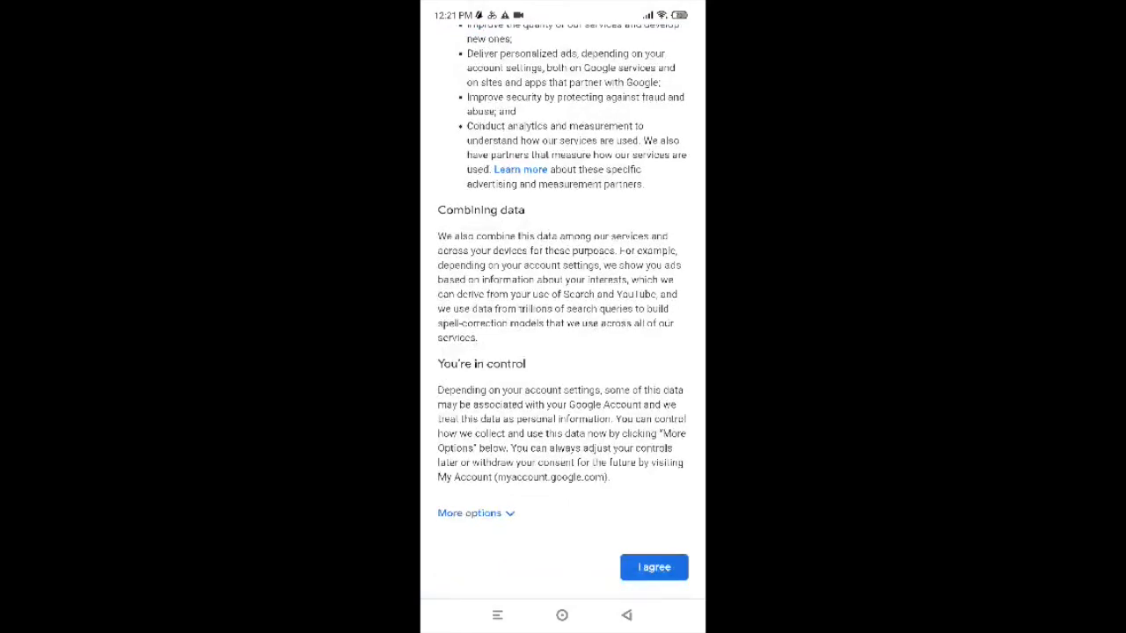
pyautogui.click(653, 567)
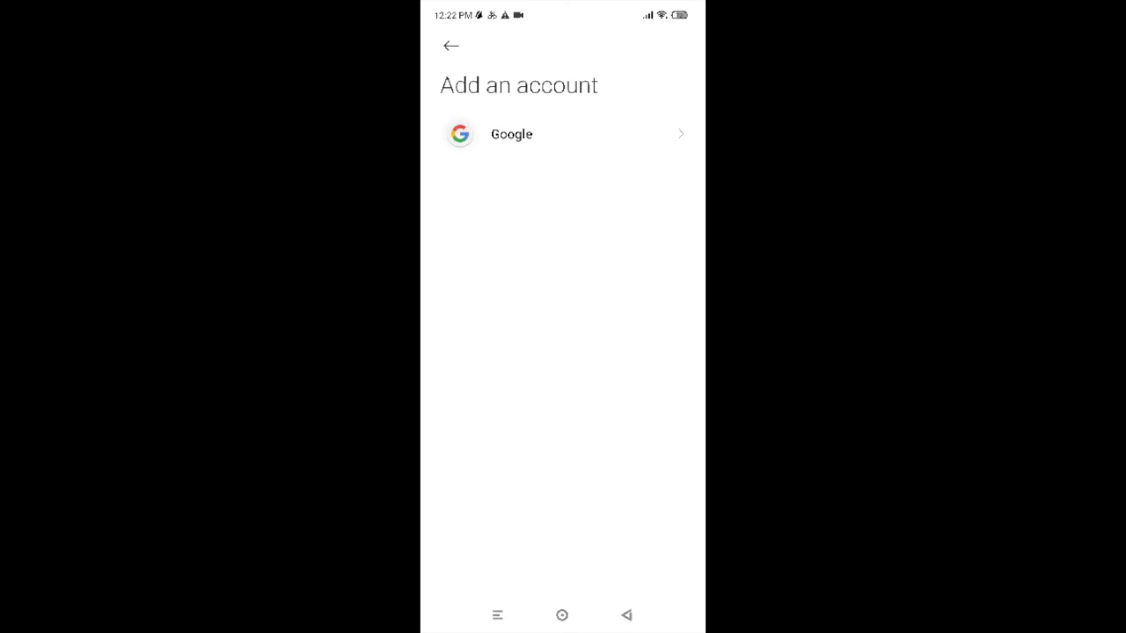
# Leave the Add an account screen for the phone's home screen
pyautogui.click(562, 615)
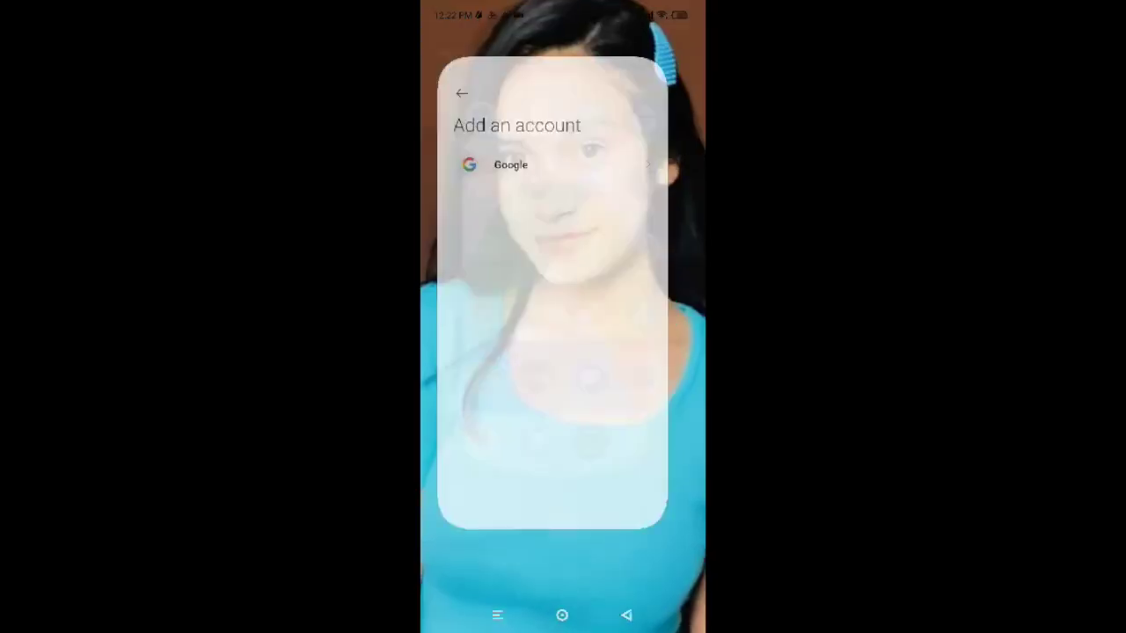